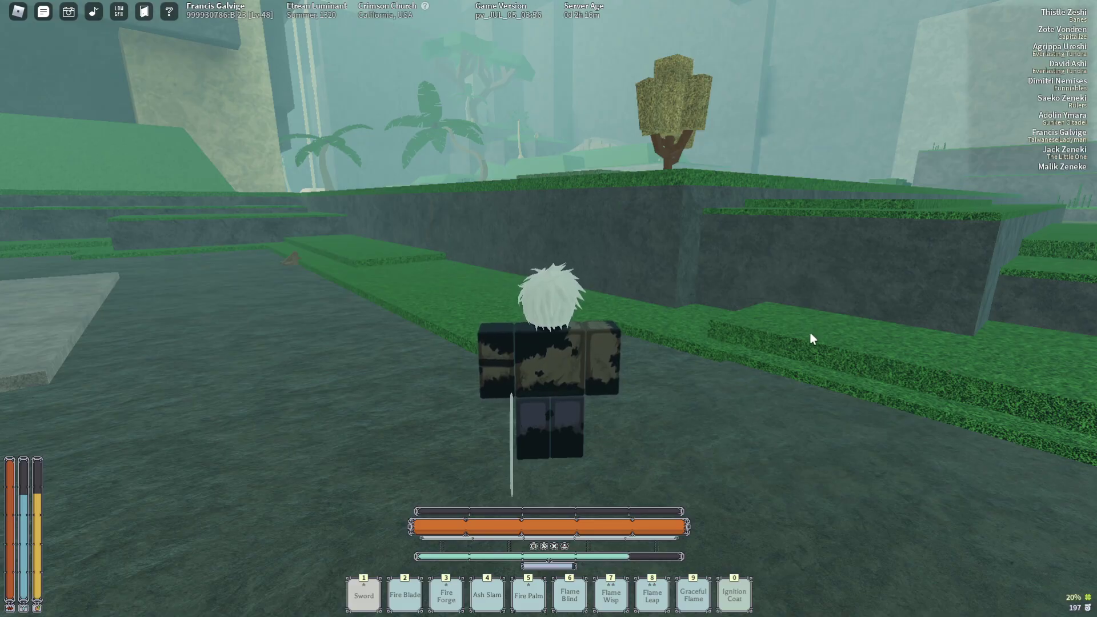
# - Use the Chime of Conflict from the inventory and accept the PvP Realm prompt to find an opponent
pyautogui.press('`')
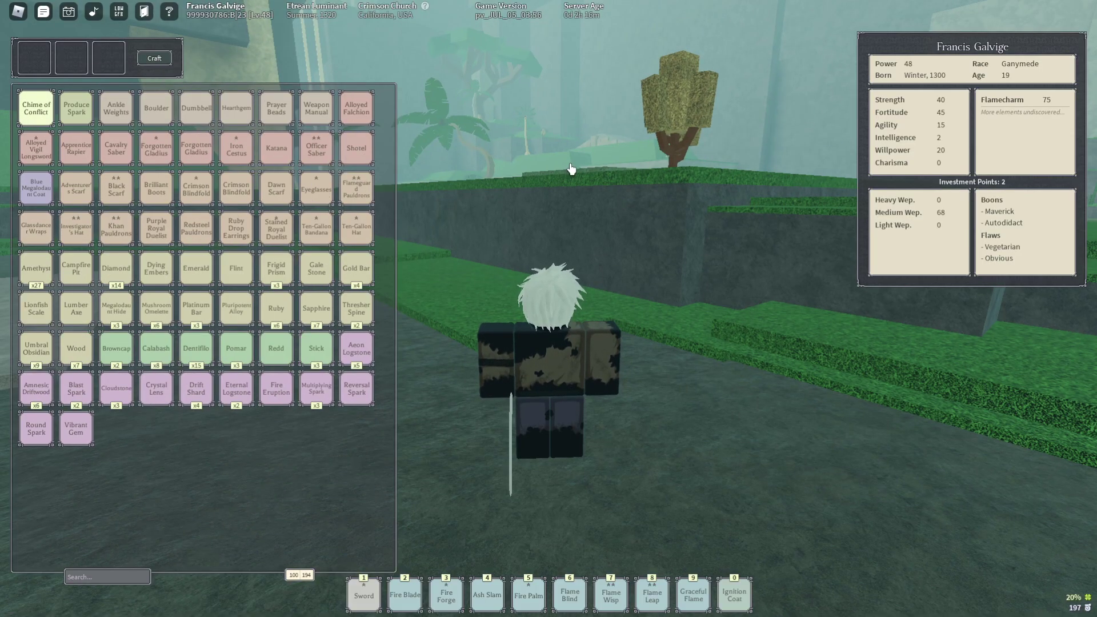
pyautogui.press('`')
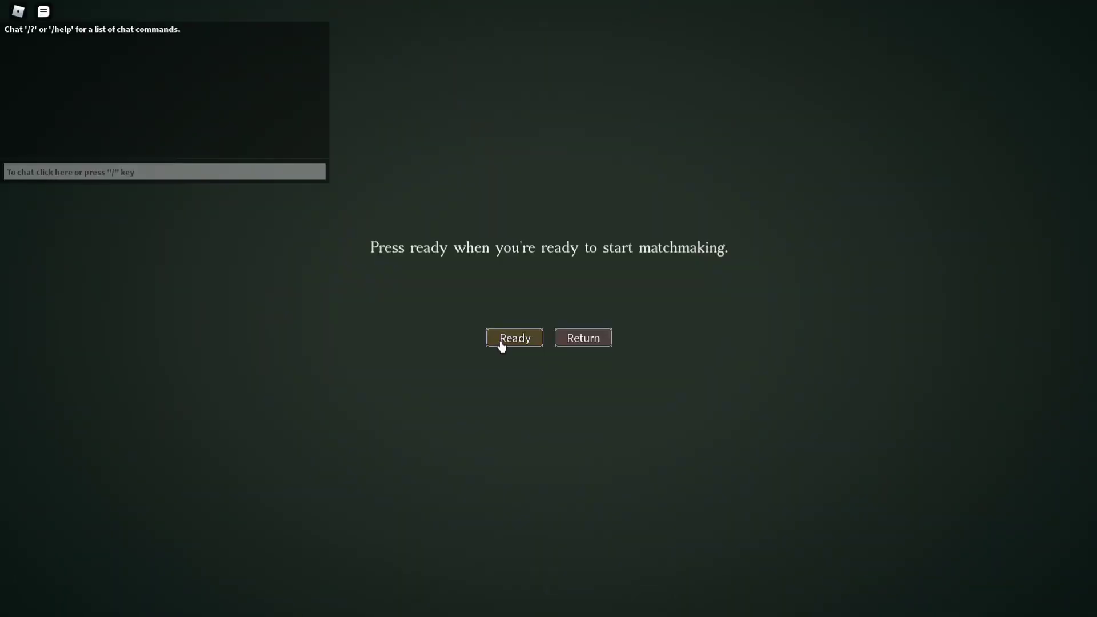
pyautogui.click(503, 341)
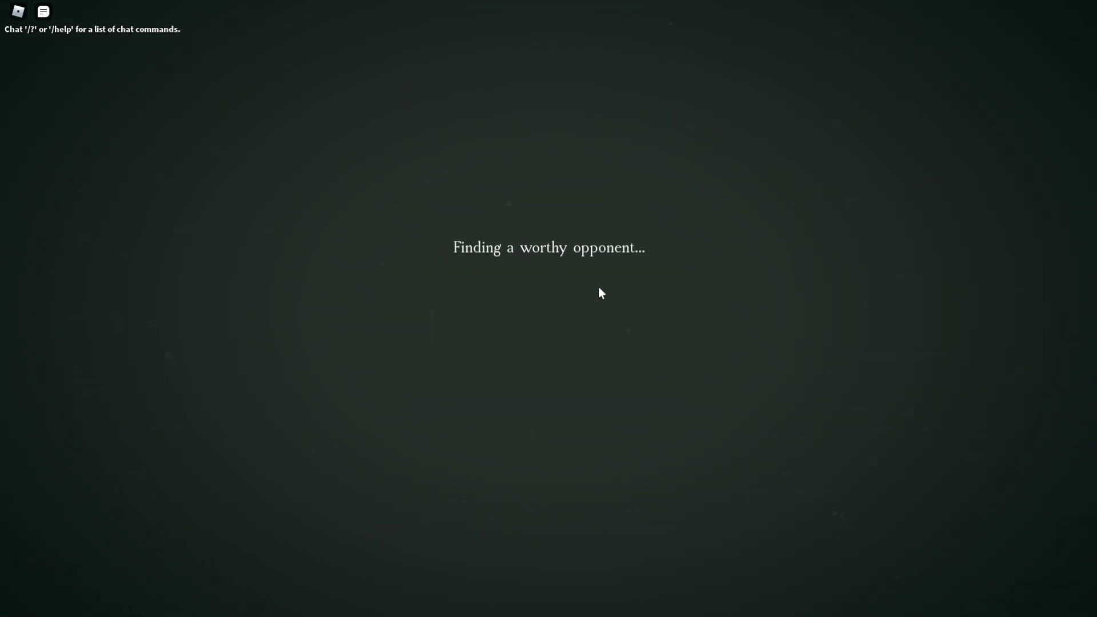
# - Open and close the Roblox menu while waiting to load into The Profane Cavern arena
pyautogui.press('Escape')
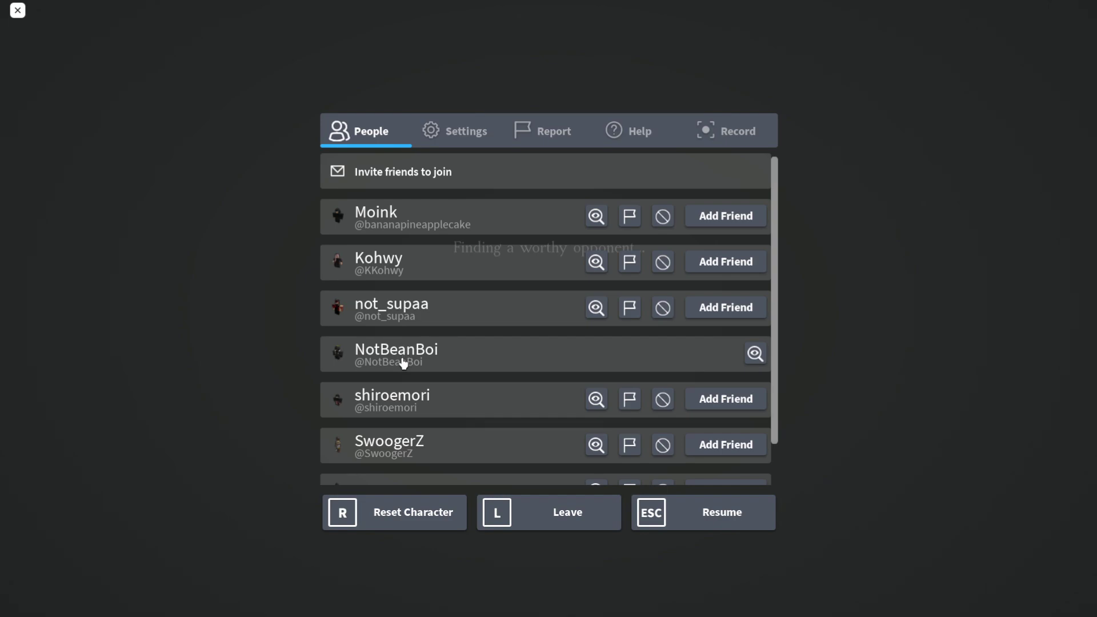
pyautogui.press('Escape')
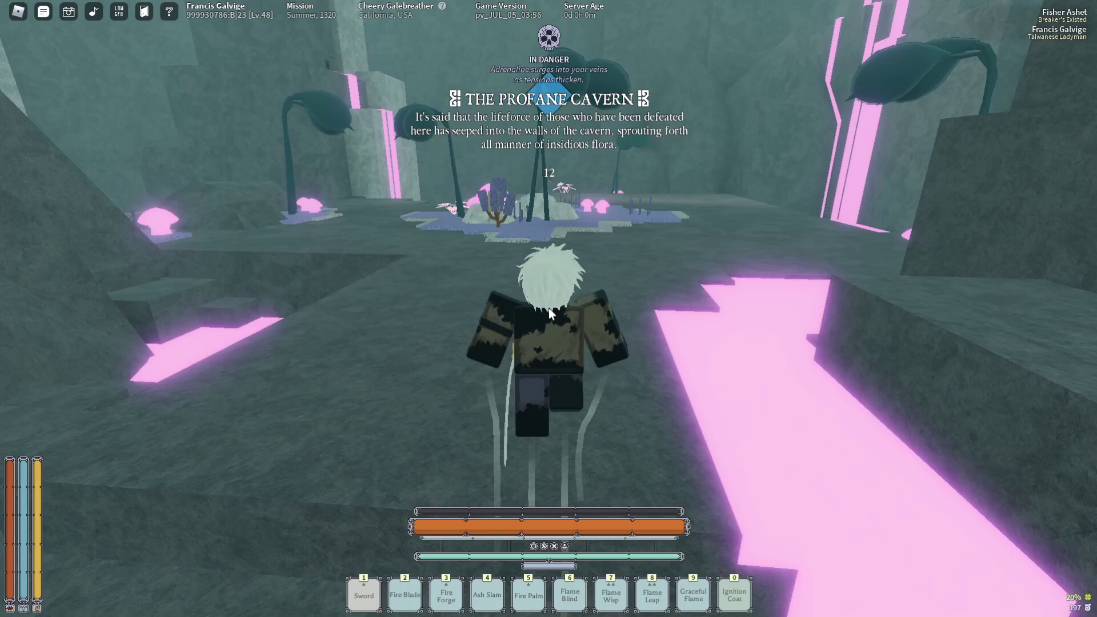
# - Advance on the opponent using Fire Blade, Ash Slam and Fire Forge, then draw the sword
pyautogui.hotkey('shift', 'F3')
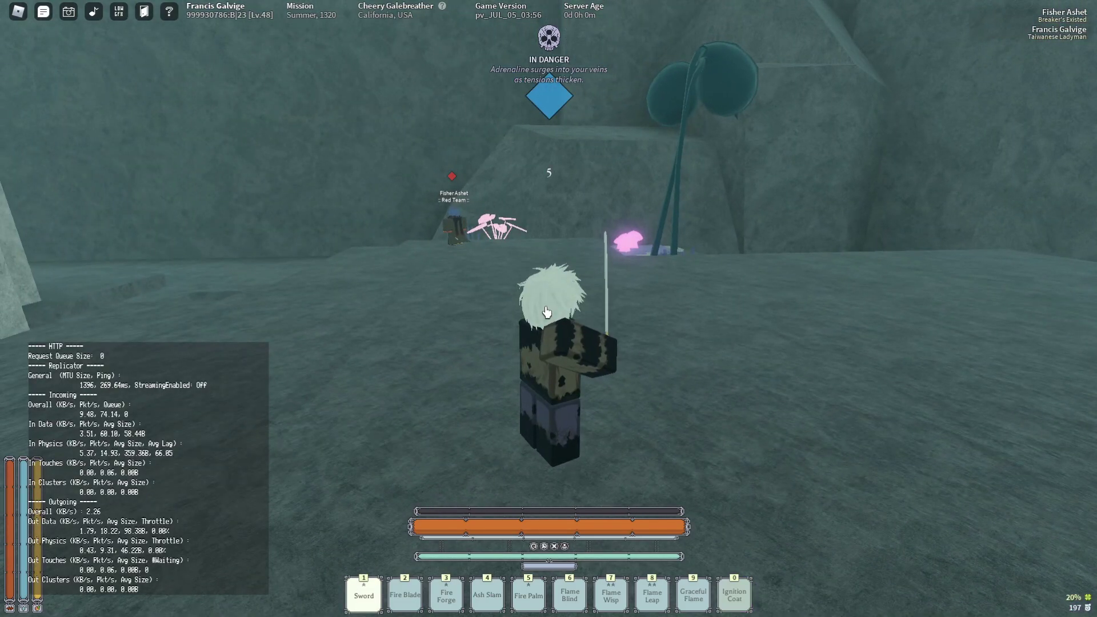
pyautogui.press('w')
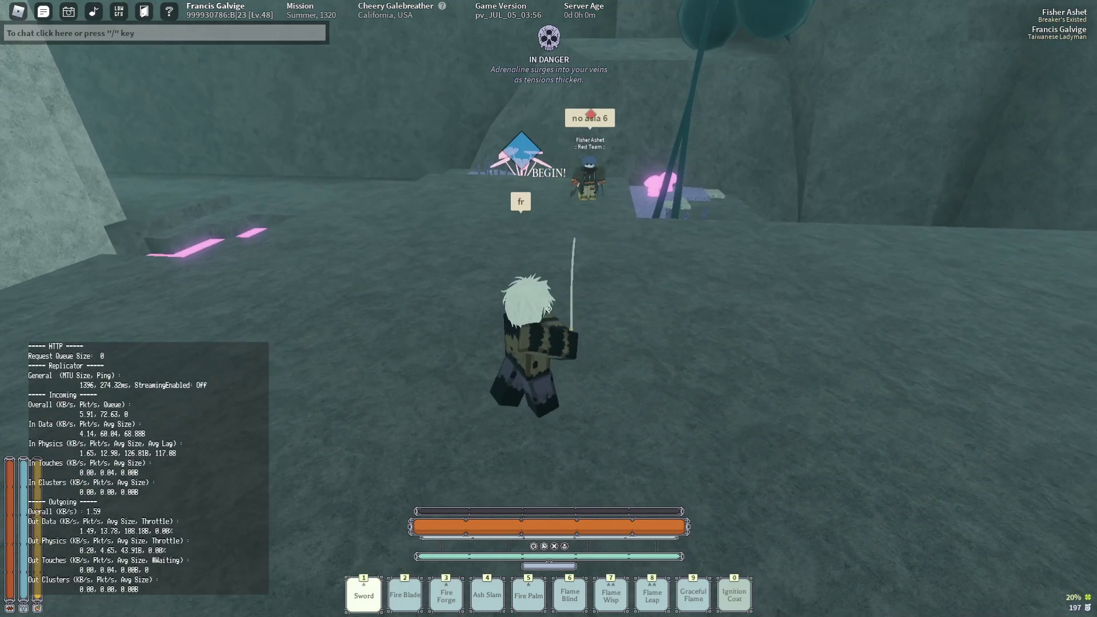
pyautogui.press('2')
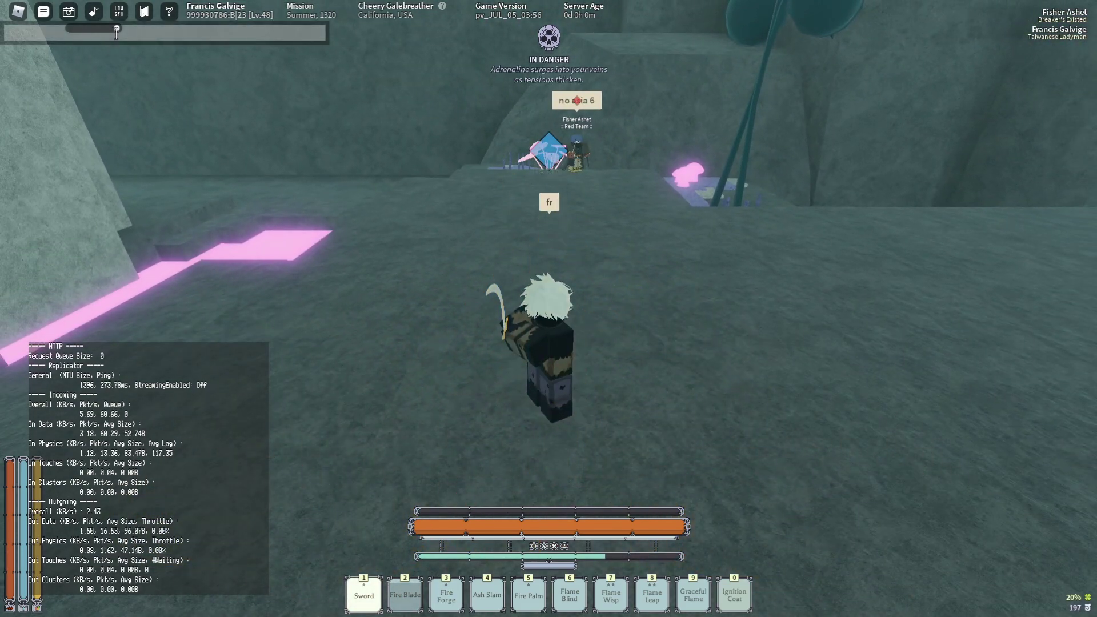
pyautogui.hotkey('shift', 'F3')
pyautogui.press('w')
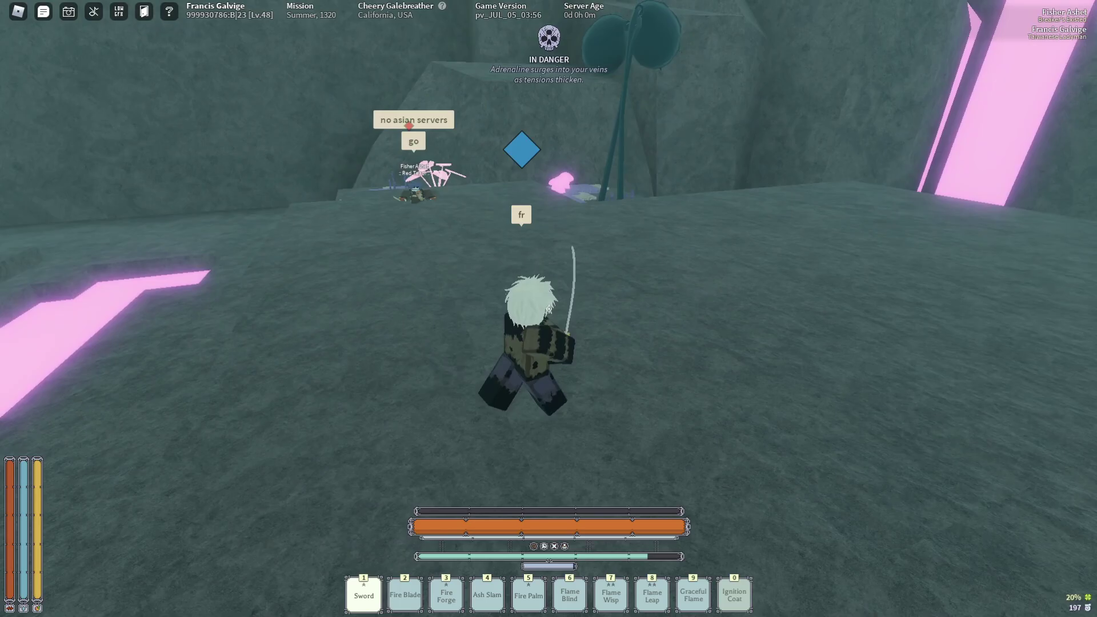
pyautogui.press('4')
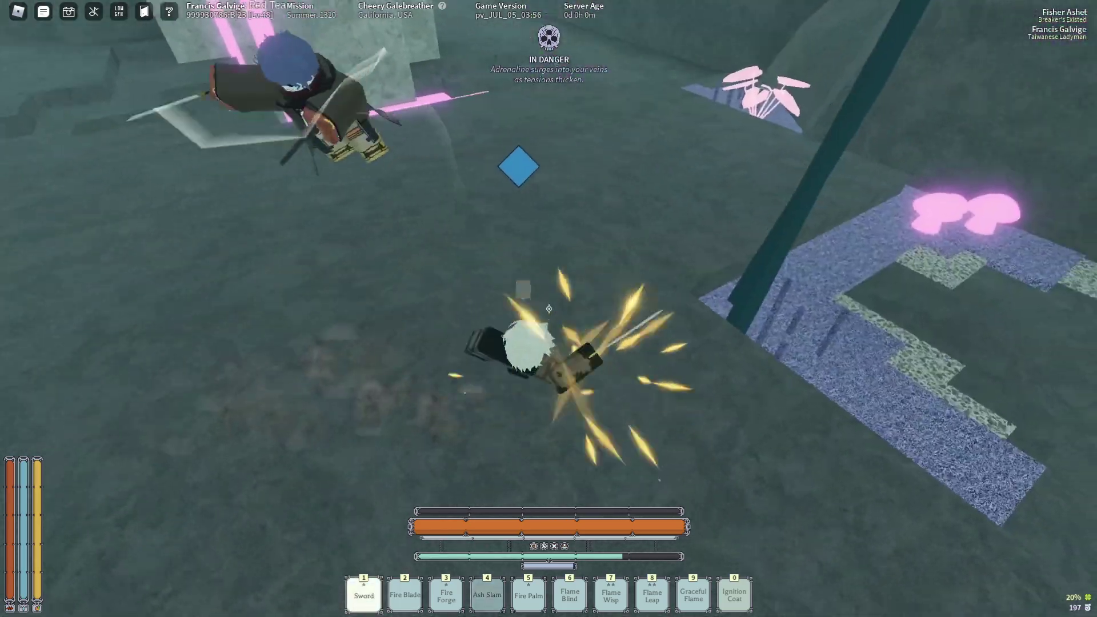
pyautogui.press('3')
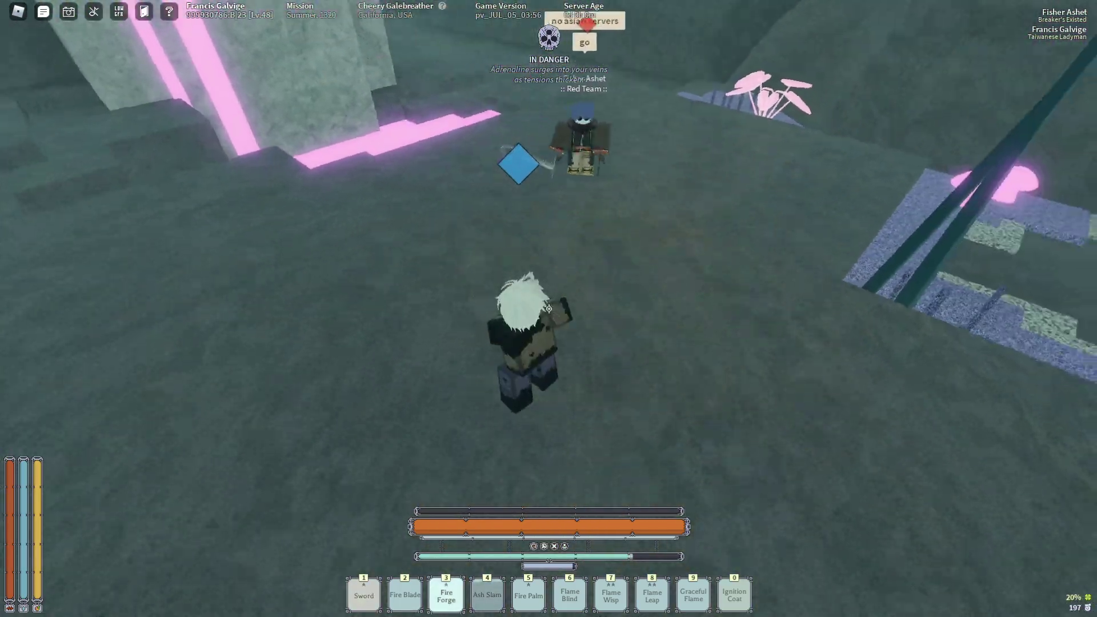
pyautogui.press('1')
# - Hit the opponent with a sword combo, including a spinning slash and a fire attack
pyautogui.click(547, 307)
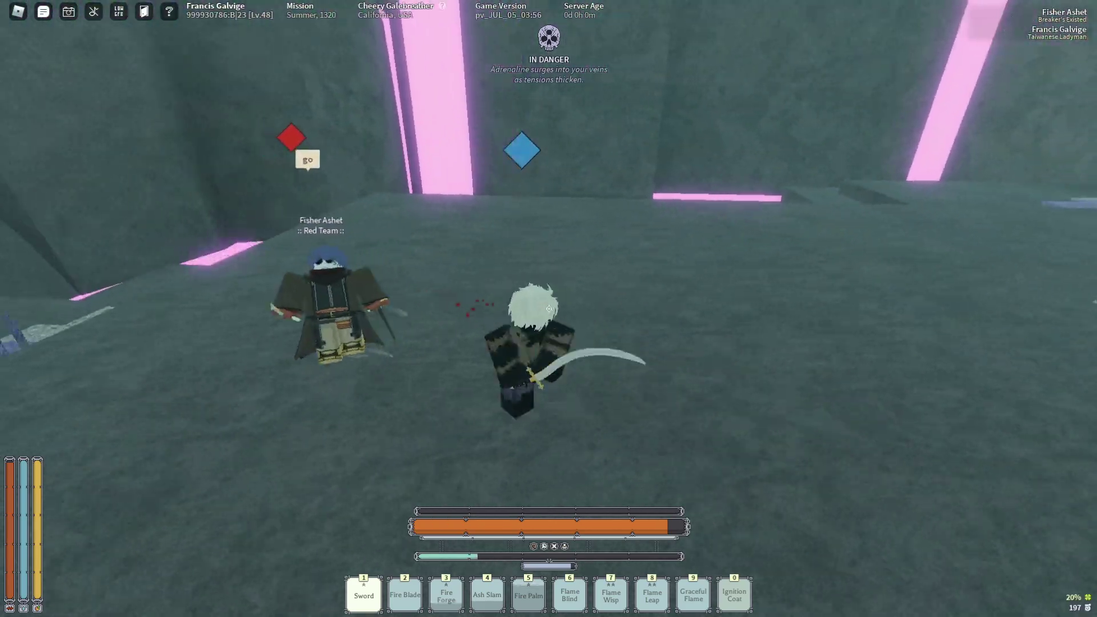
pyautogui.click(548, 307)
pyautogui.click(548, 308)
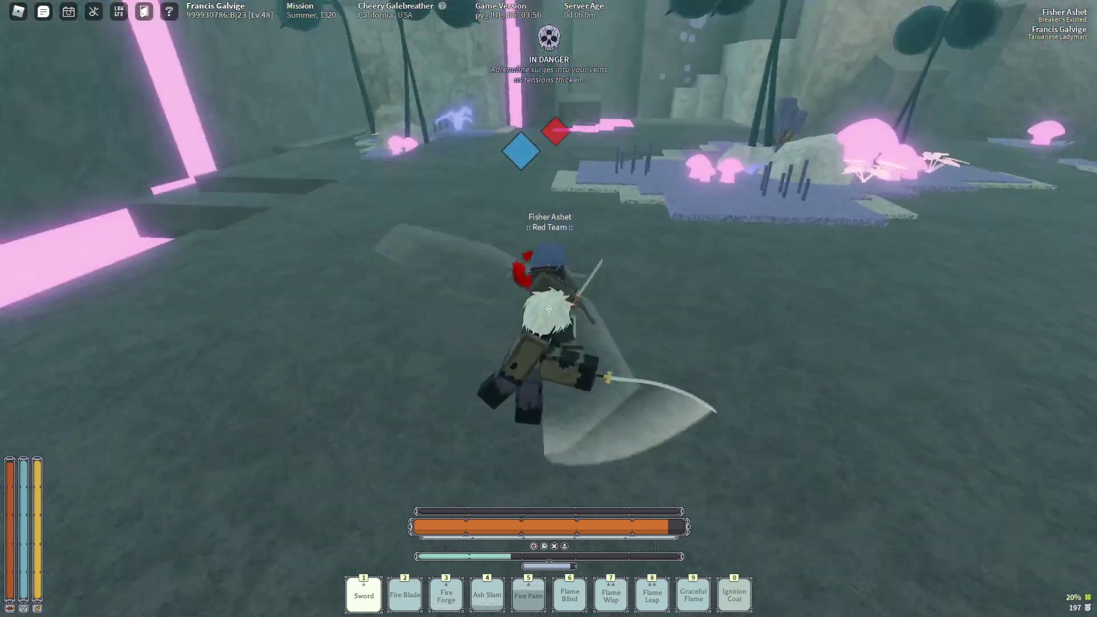
pyautogui.click(549, 307)
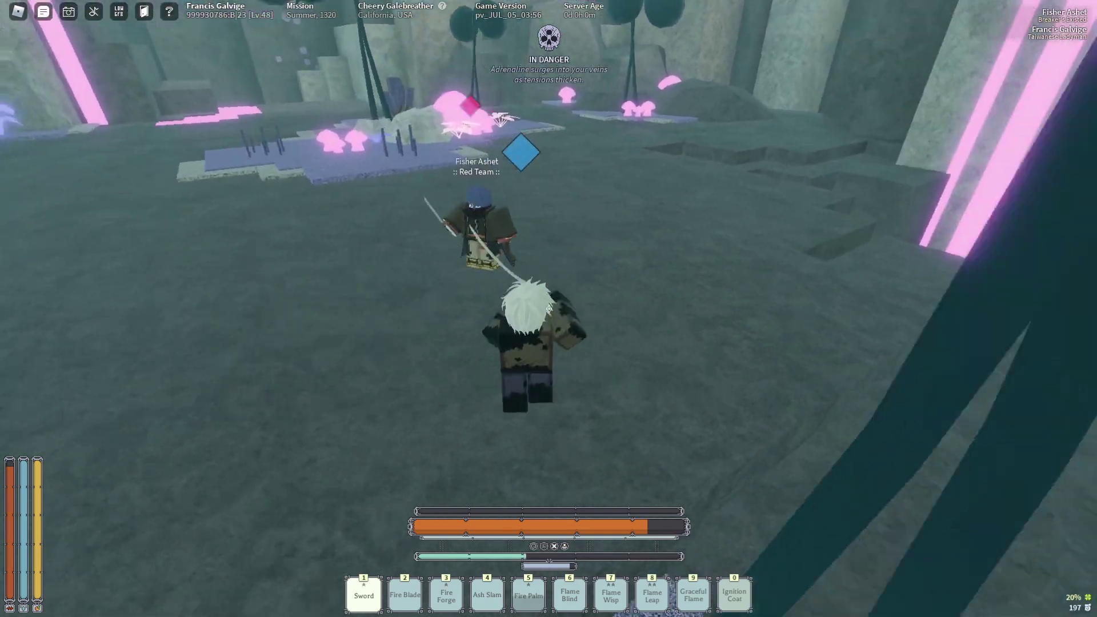
pyautogui.click(549, 308)
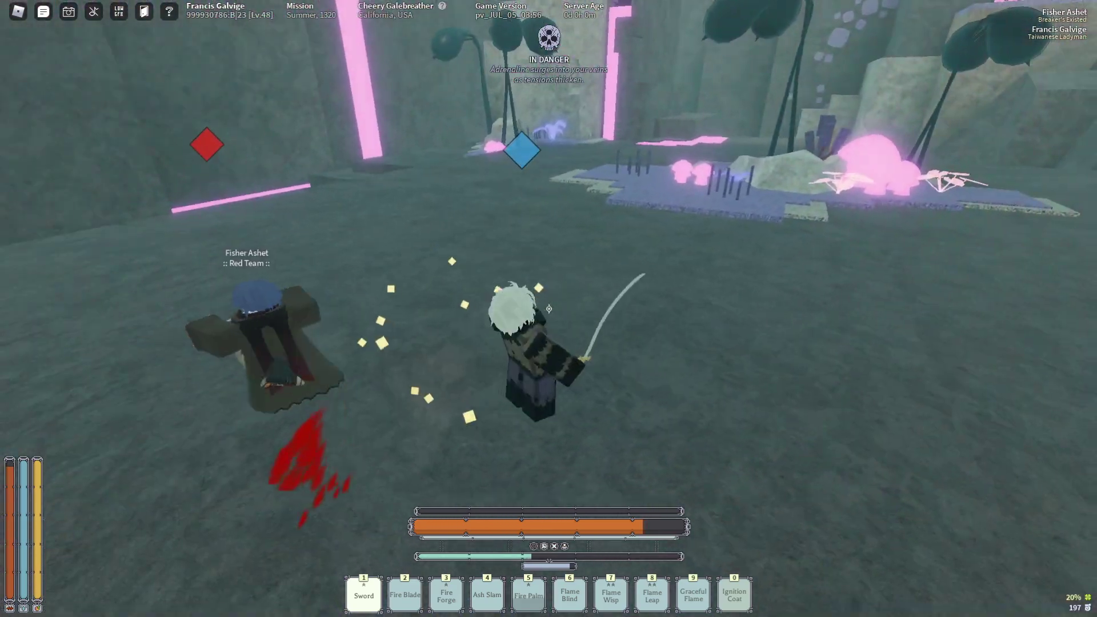
pyautogui.click(549, 308)
pyautogui.click(548, 308)
pyautogui.press('1')
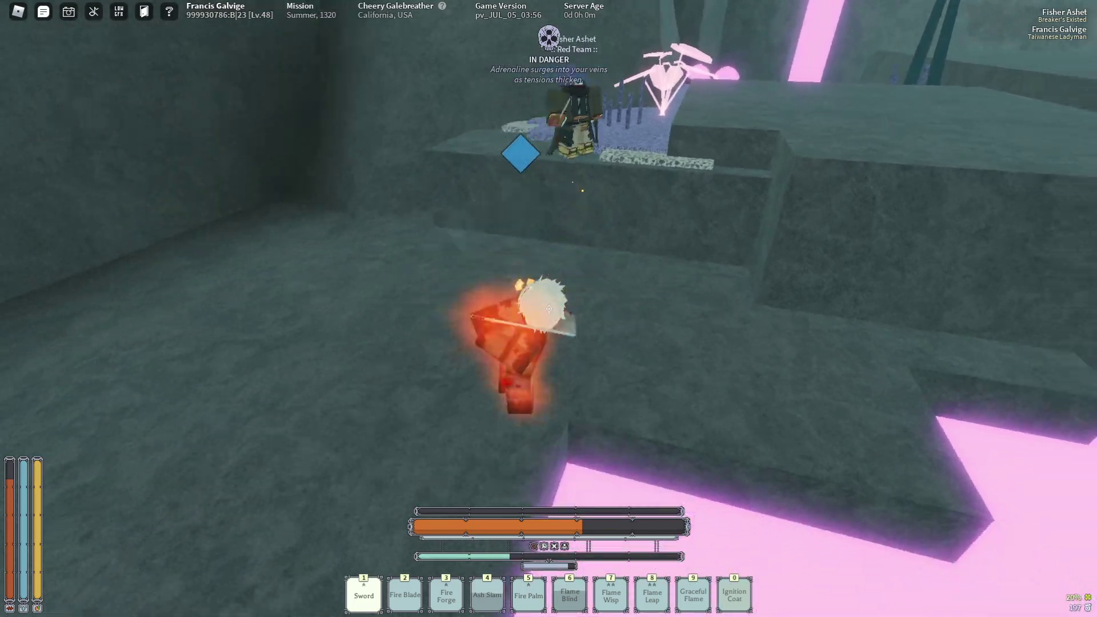
# - Close in with repeated sword slashes and land an Ash Slam on the opponent
pyautogui.click(548, 309)
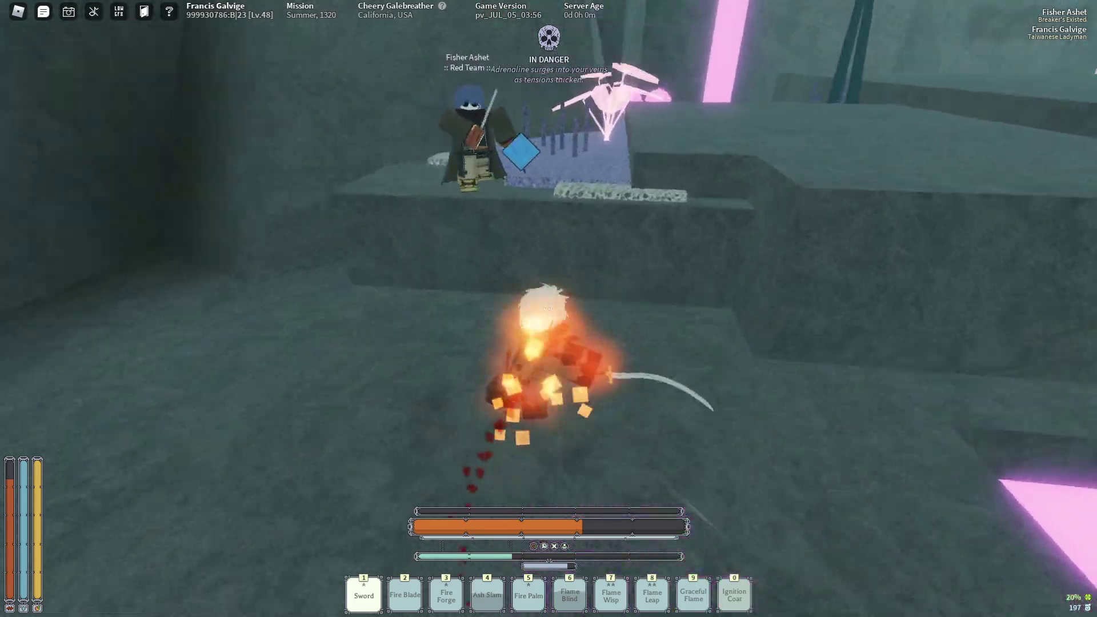
pyautogui.click(549, 308)
pyautogui.click(549, 309)
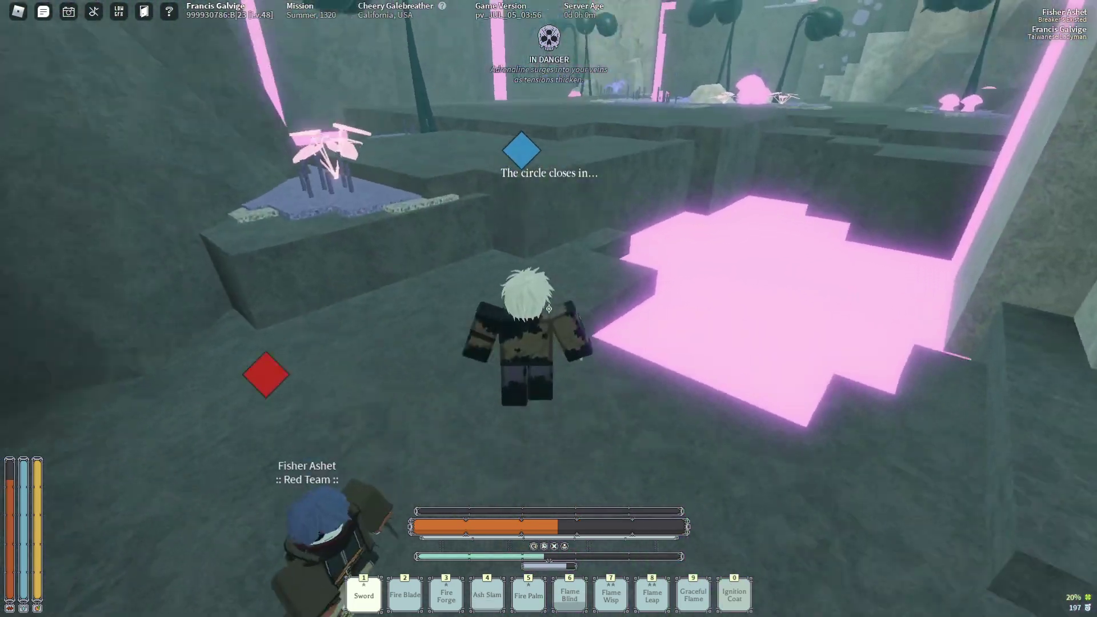
pyautogui.click(548, 309)
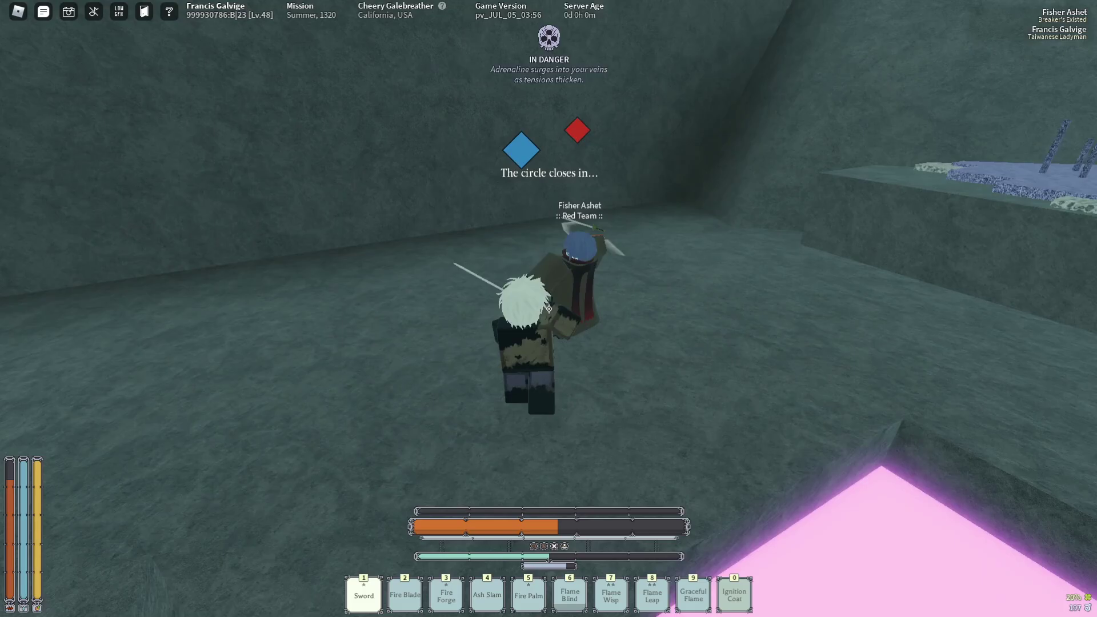
pyautogui.click(549, 309)
pyautogui.click(550, 309)
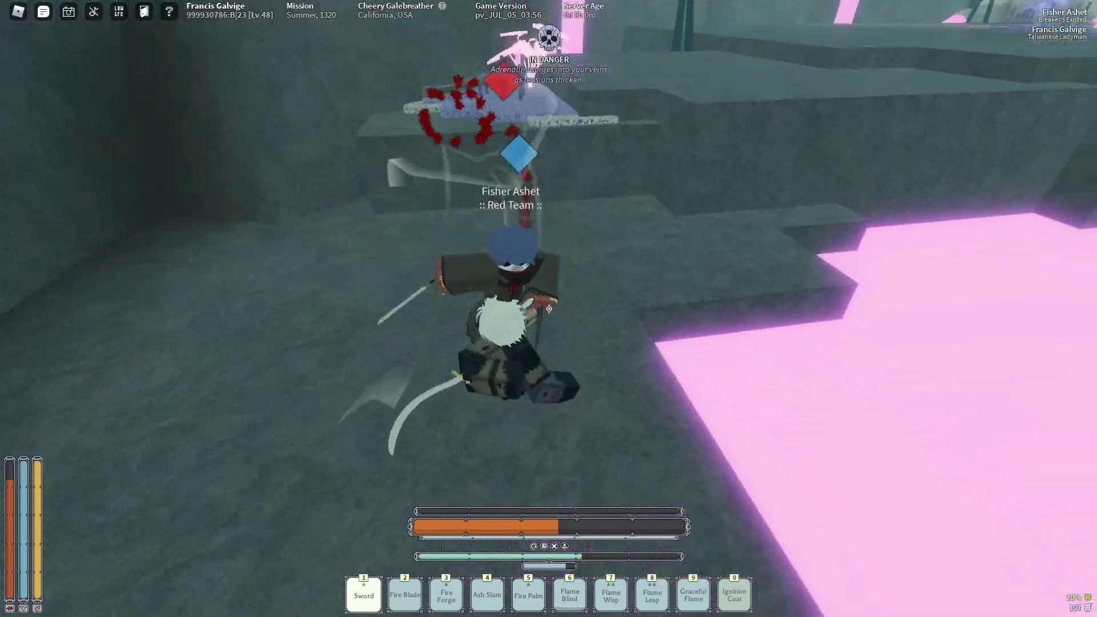
pyautogui.press('4')
pyautogui.click(549, 309)
pyautogui.click(548, 309)
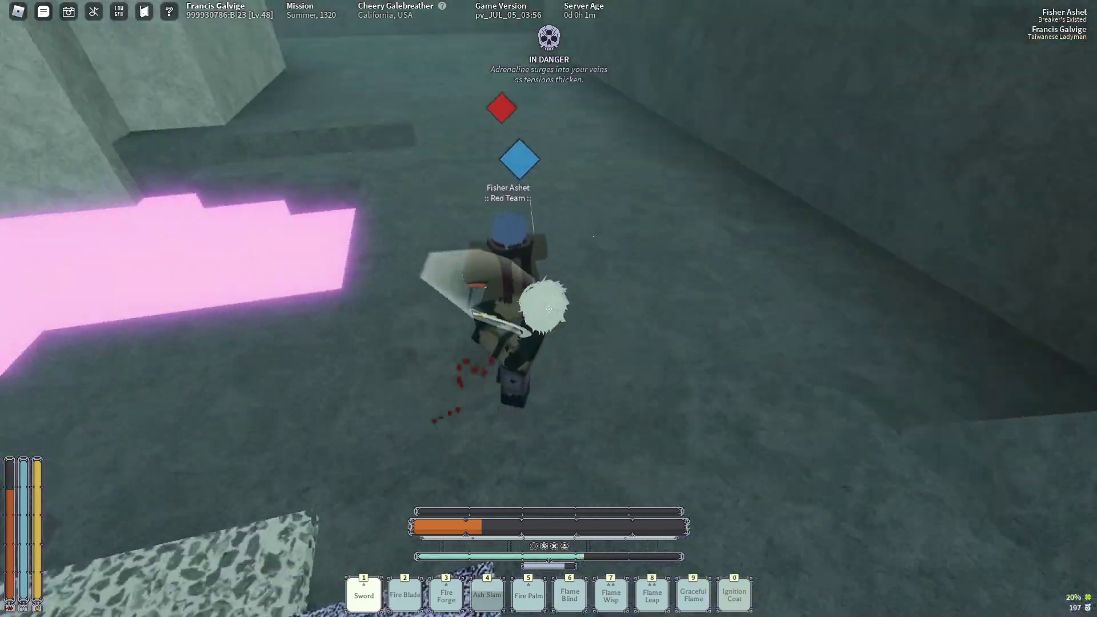
# - Show the network statistics overlay and keep slashing at the opponent
pyautogui.hotkey('ctrl', 'shift', 'F3')
pyautogui.click(660, 313)
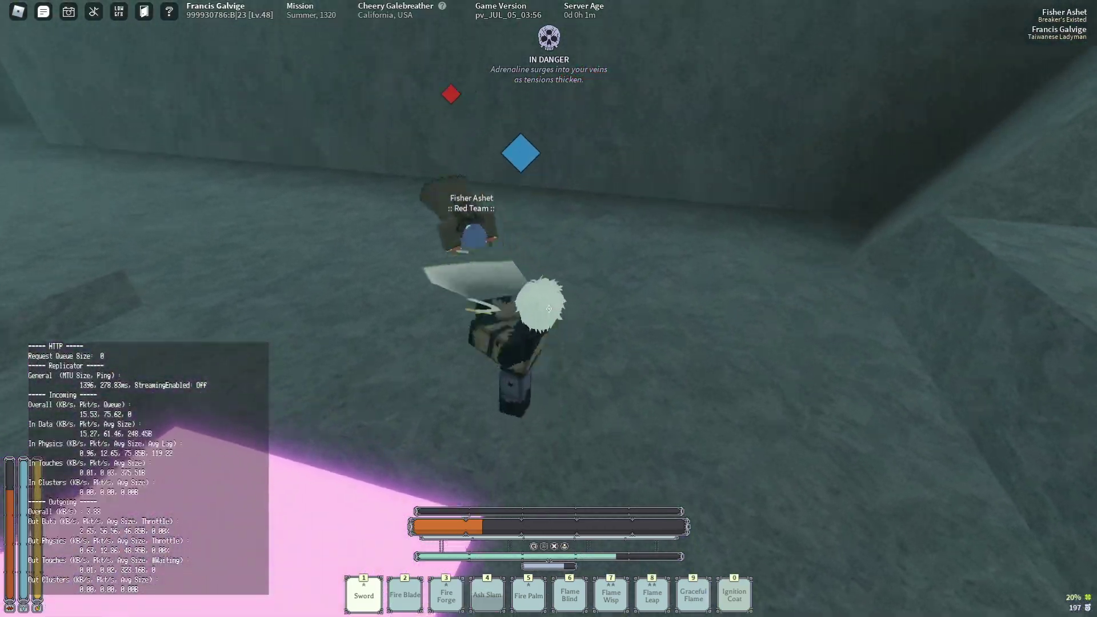
pyautogui.click(660, 312)
pyautogui.click(549, 309)
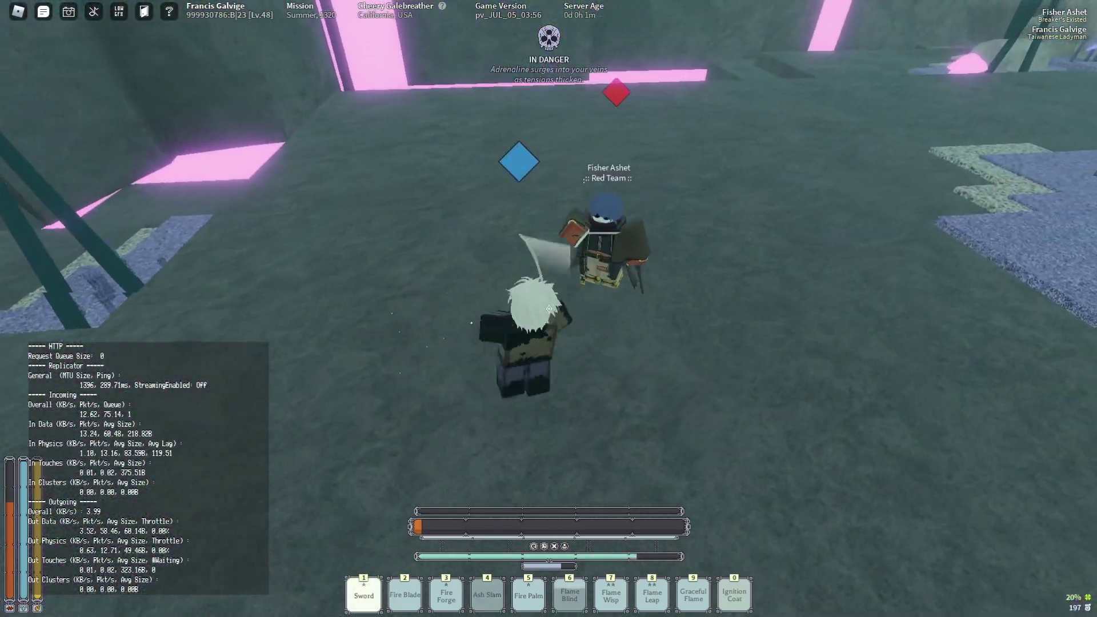
pyautogui.click(549, 309)
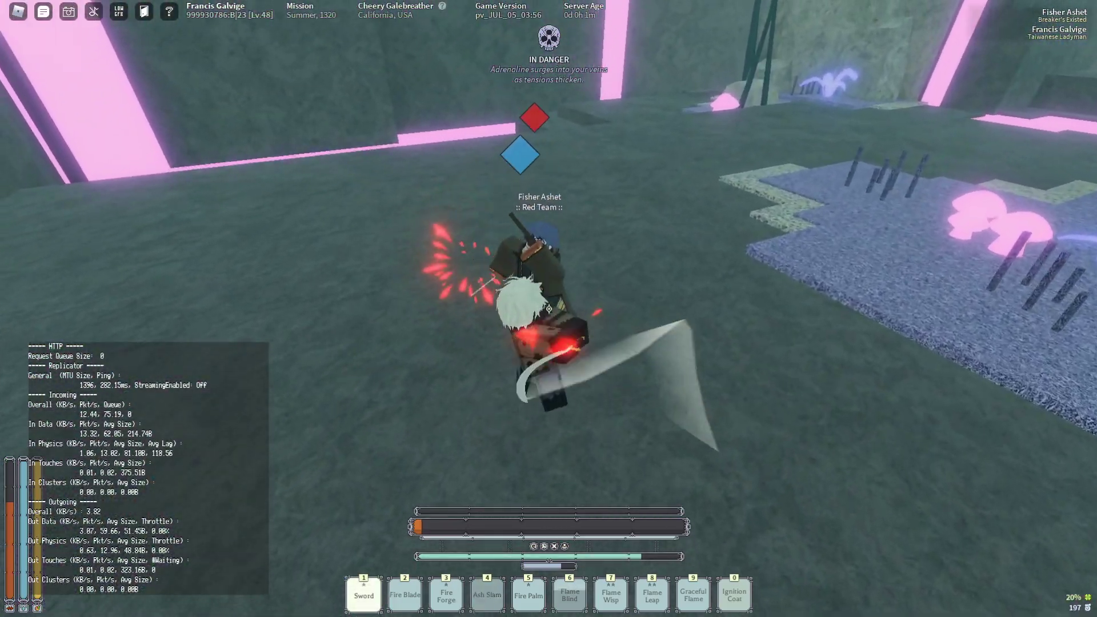
pyautogui.click(549, 308)
pyautogui.click(548, 308)
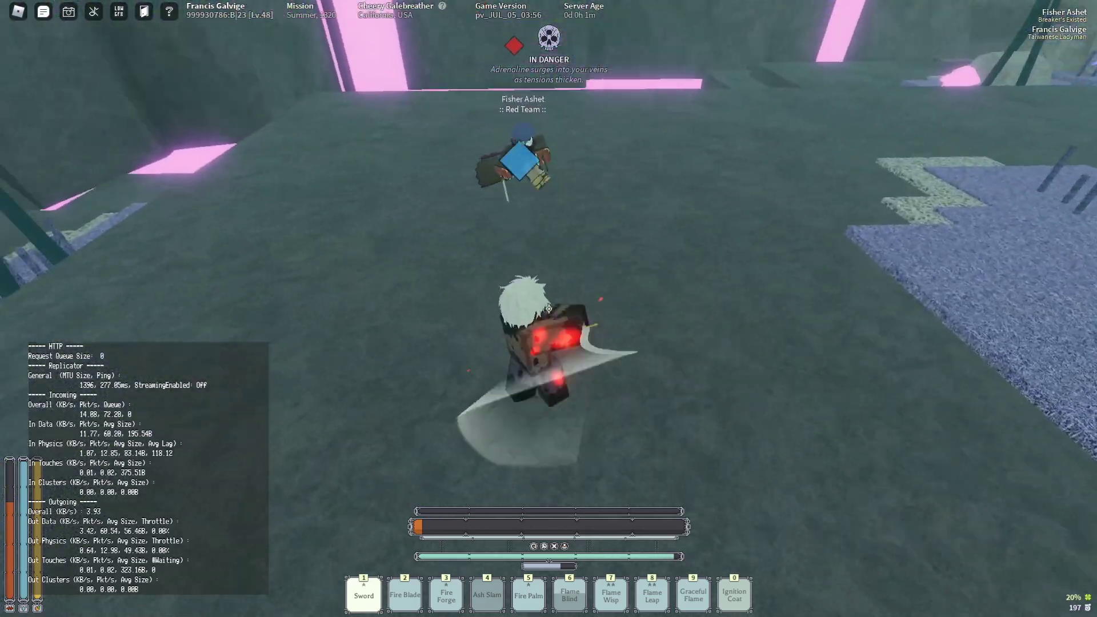
# - Keep swinging the sword while backing off, then ready the sword and strike again
pyautogui.click(549, 309)
pyautogui.click(549, 309)
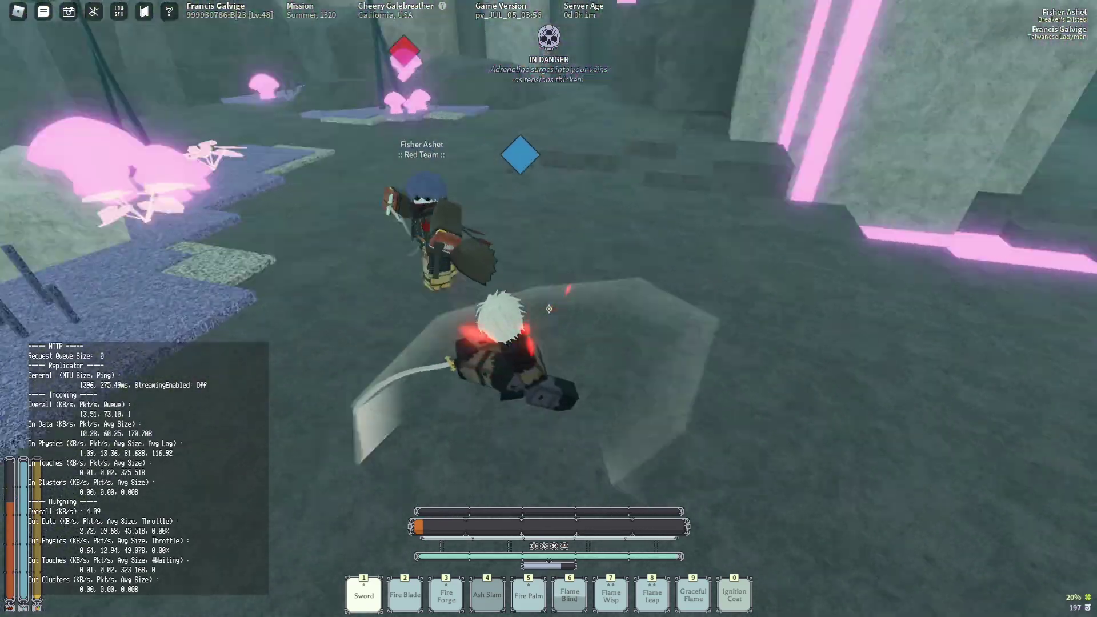
pyautogui.click(548, 309)
pyautogui.click(549, 309)
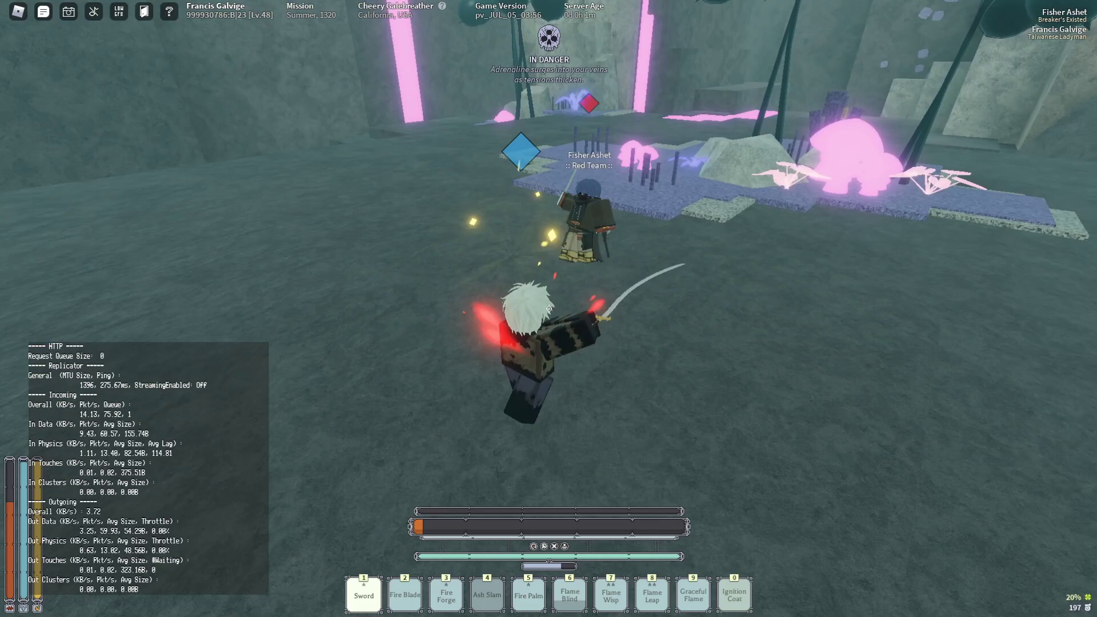
pyautogui.click(549, 308)
pyautogui.click(548, 309)
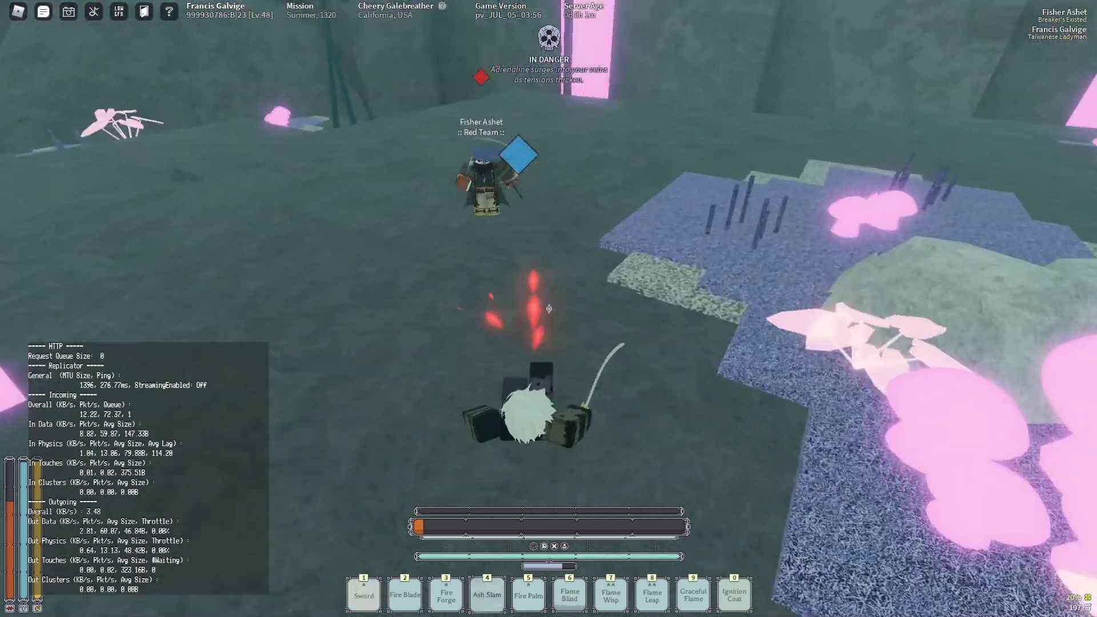
pyautogui.press('1')
pyautogui.click(549, 309)
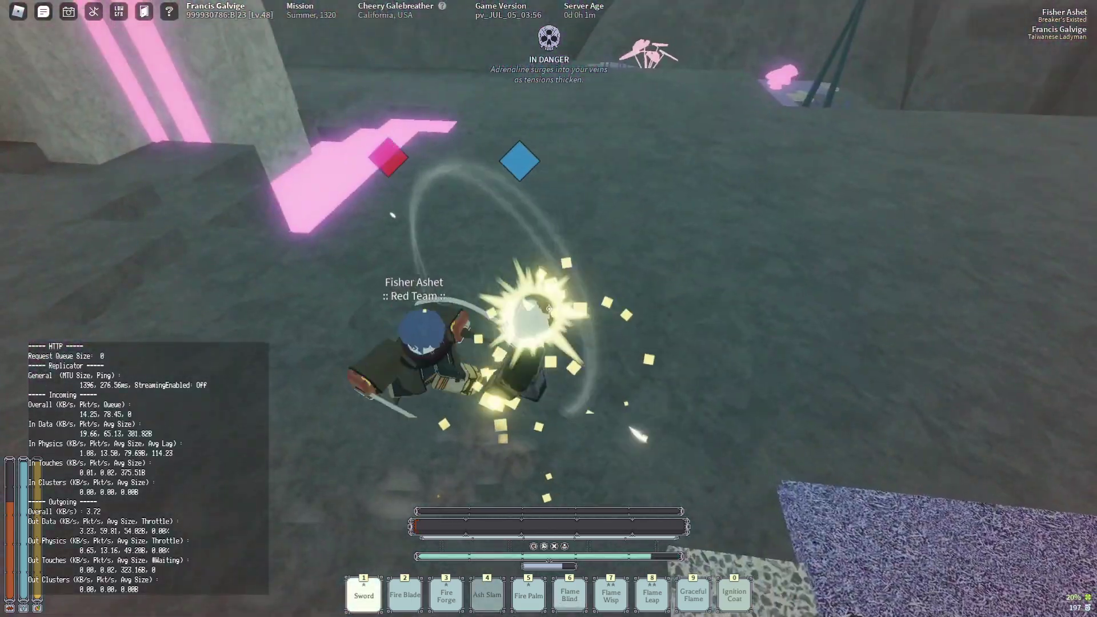
pyautogui.click(548, 309)
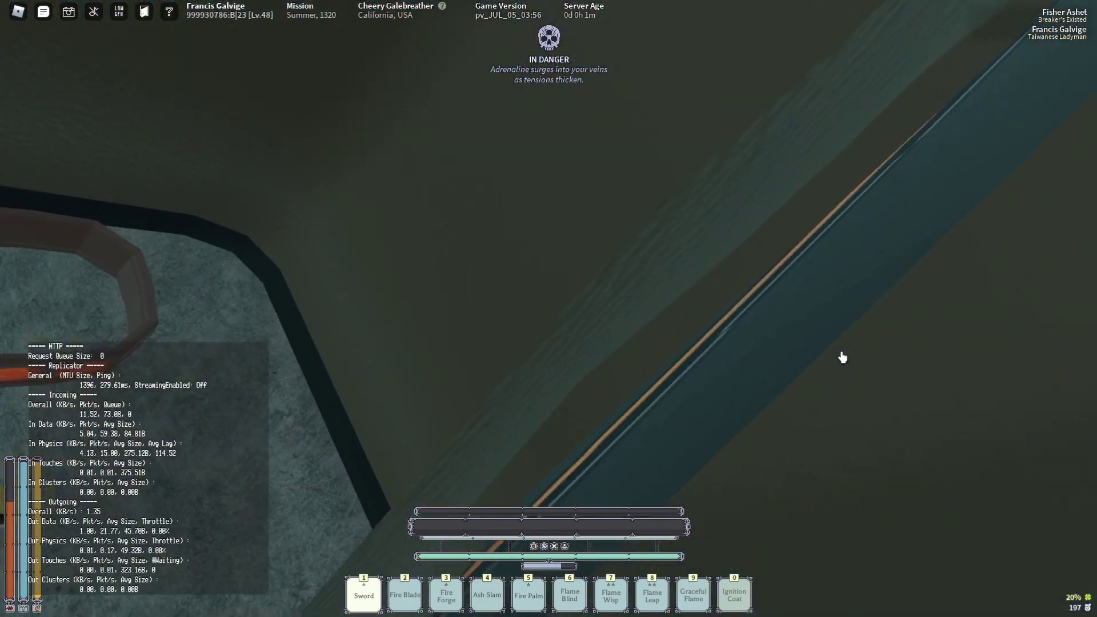